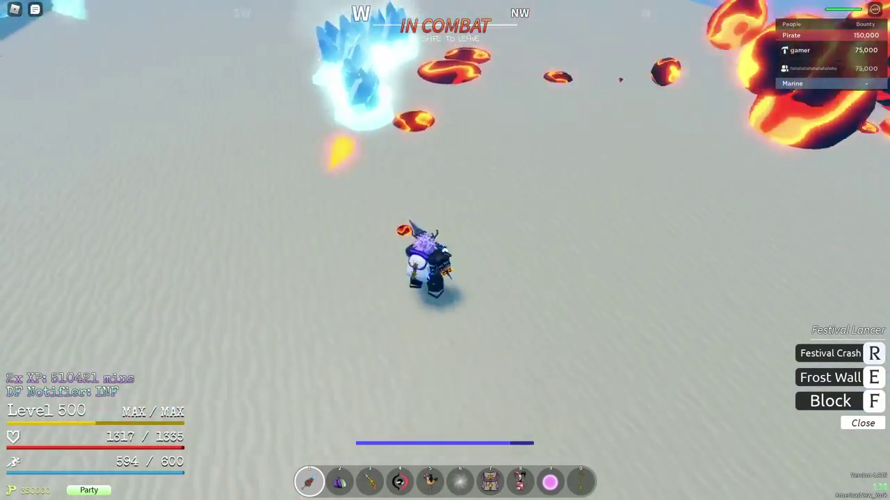
{"action": "key", "text": "e"}
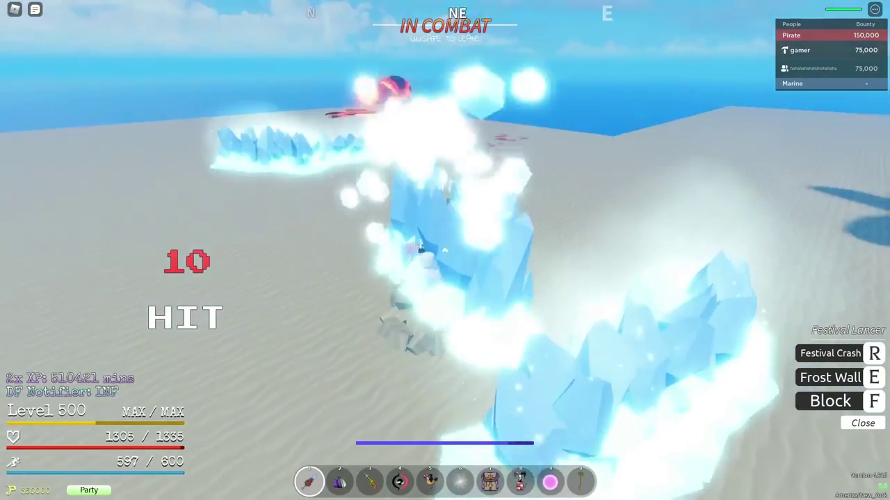
{"action": "key", "text": "e"}
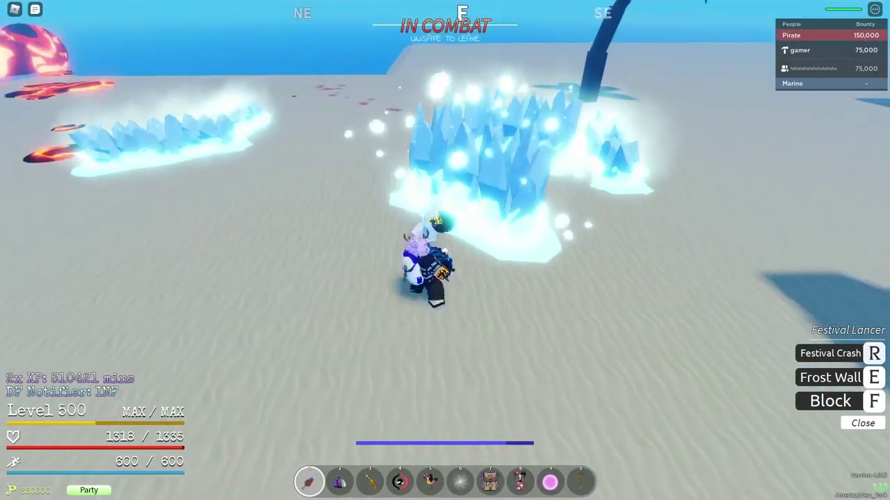